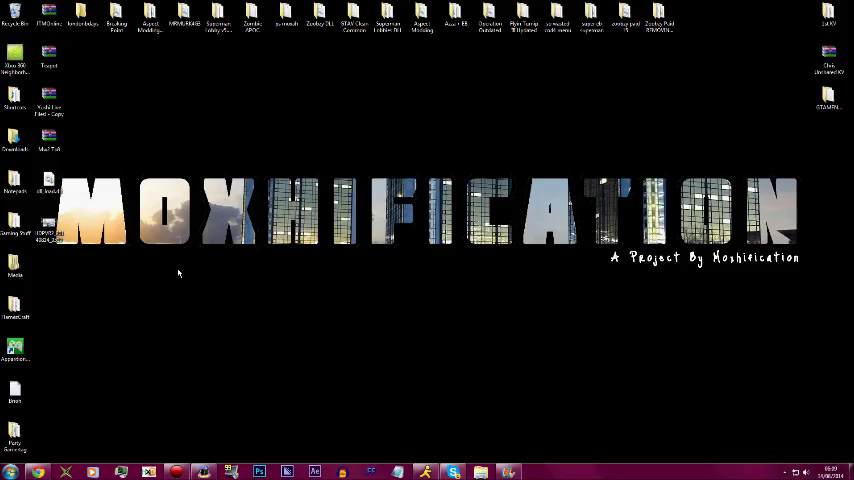
- Move the Party Gamertag folder from the left column to the desktop centre and open it
left_click_drag(14, 290, 421, 310)
left_click_drag(370, 275, 487, 373)
left_click(473, 361)
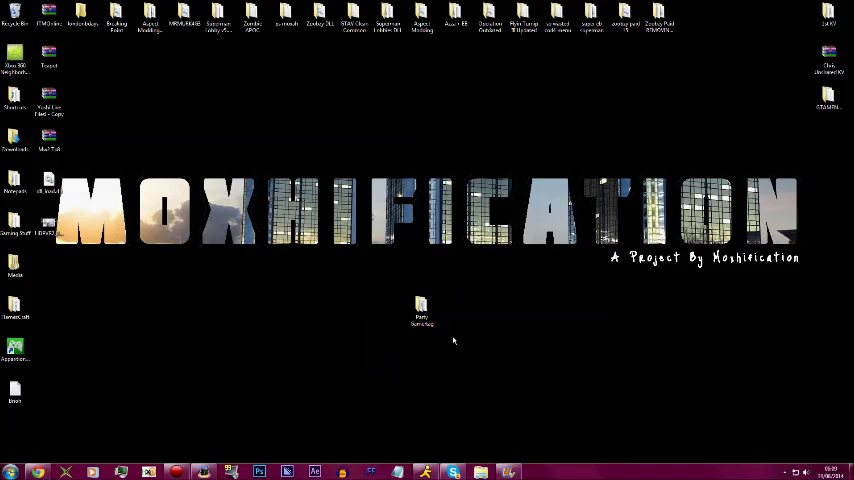
left_click(422, 310)
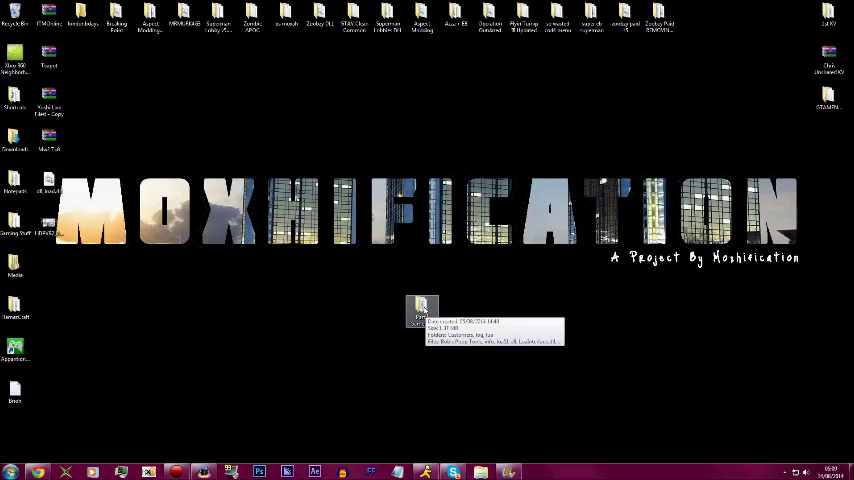
double_click(422, 310)
- Clear the file selection and browse into the lua folder
left_click_drag(413, 241, 283, 133)
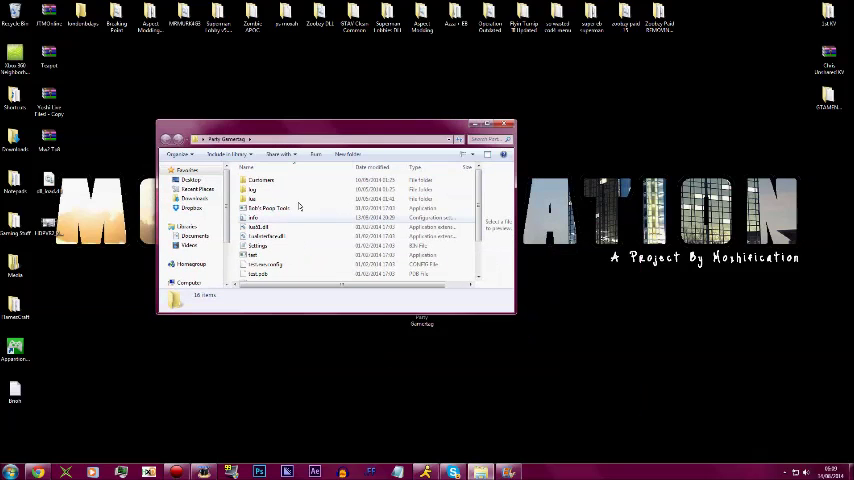
left_click_drag(300, 178, 285, 341)
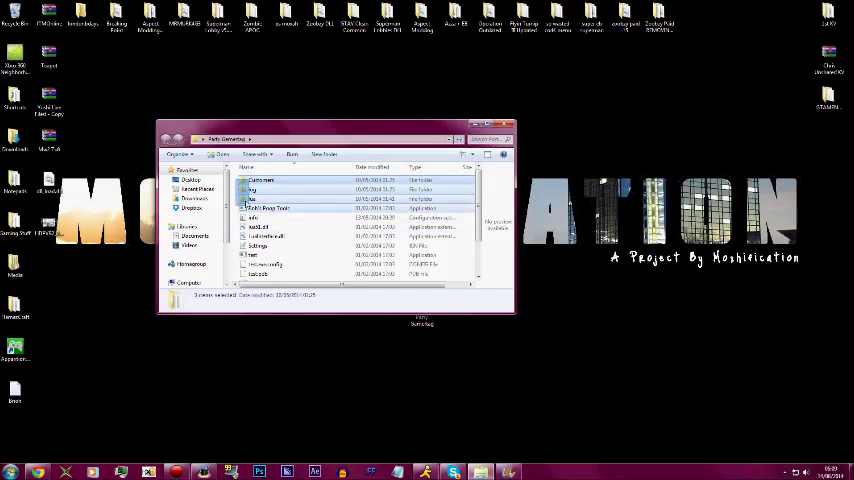
scroll(300, 230, "up", 3)
left_click(236, 179)
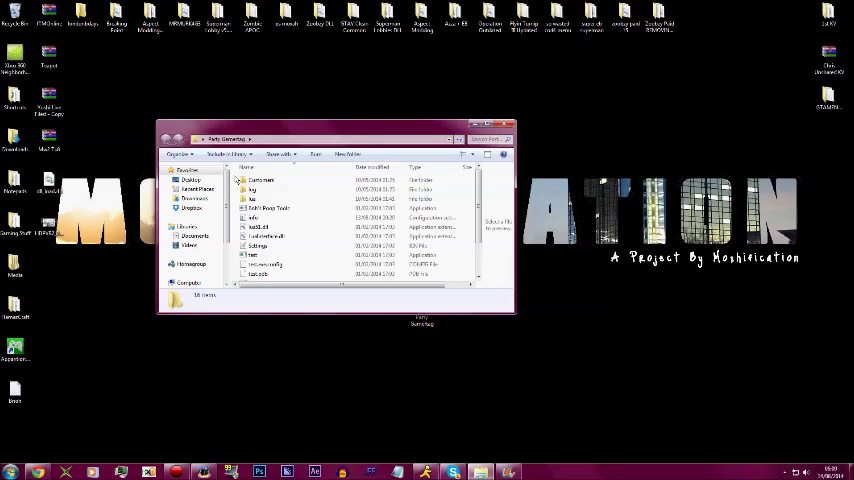
double_click(253, 216)
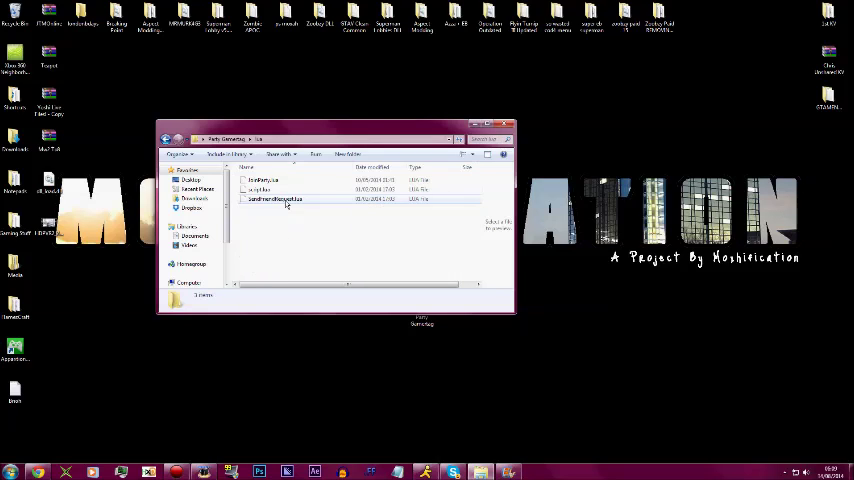
- Go back to Party Gamertag, enter the log folder, and open the first Friends log
left_click(226, 139)
double_click(255, 189)
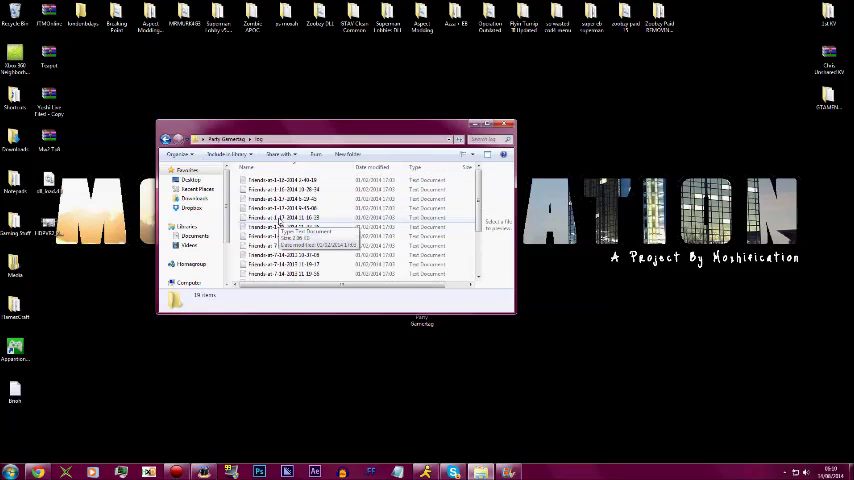
left_click(272, 181)
double_click(272, 181)
scroll(379, 276, "right", 3)
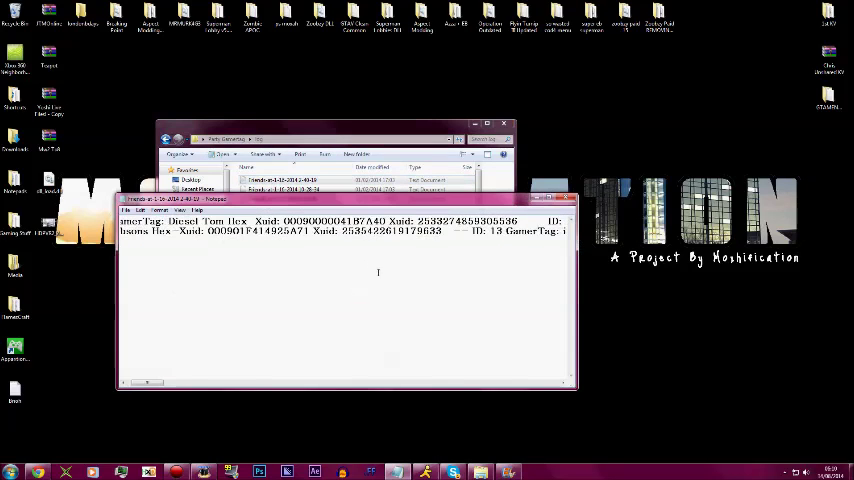
scroll(379, 276, "right", 3)
- Close the Friends log, open and close the Common file, and return to Party Gamertag
left_click(571, 200)
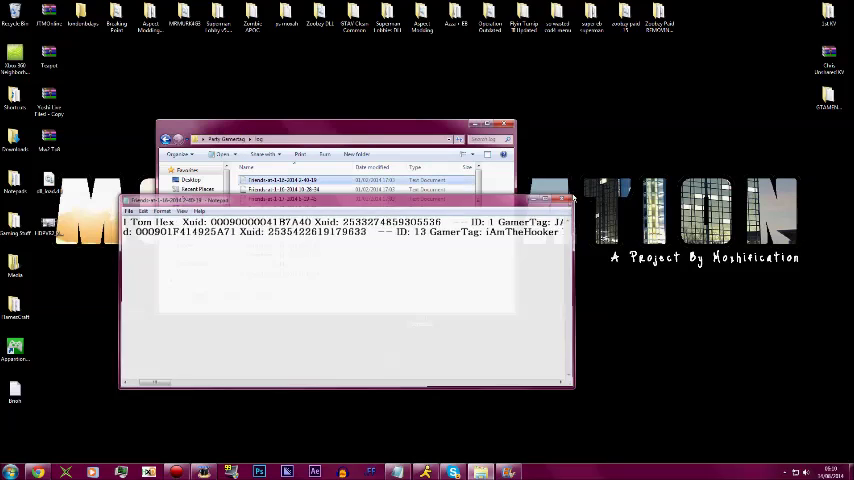
left_click(230, 139)
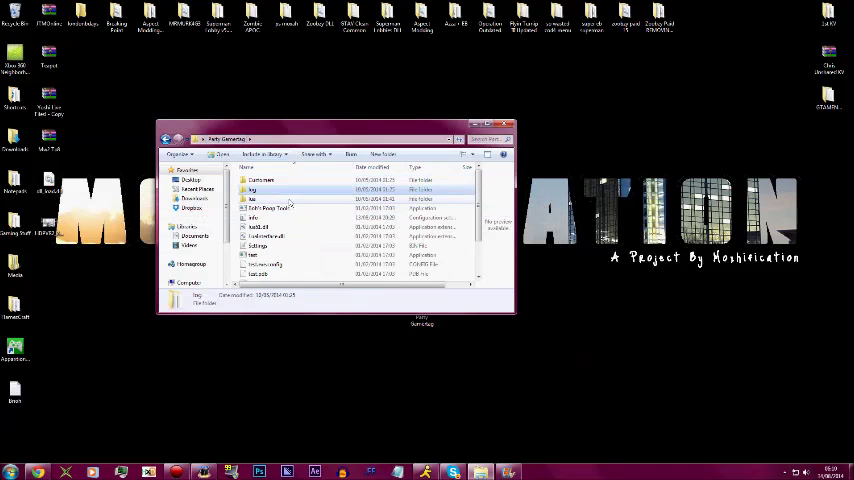
double_click(262, 180)
double_click(262, 180)
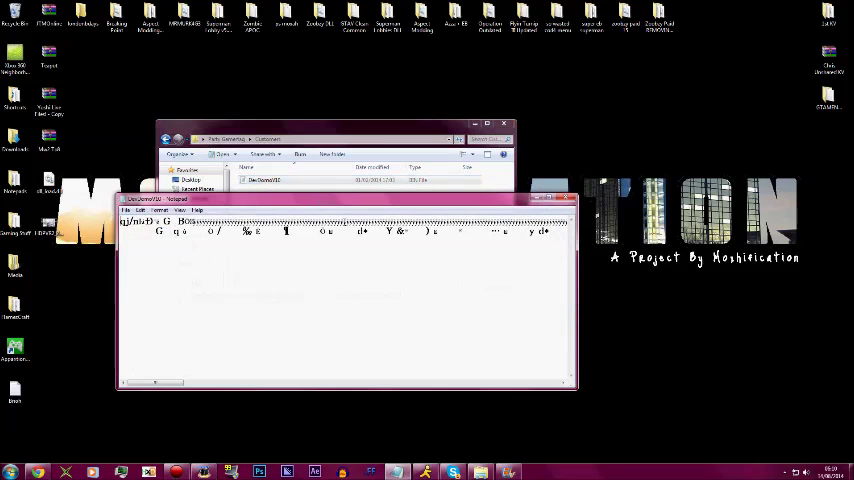
scroll(330, 280, "right", 3)
scroll(330, 280, "right", 3)
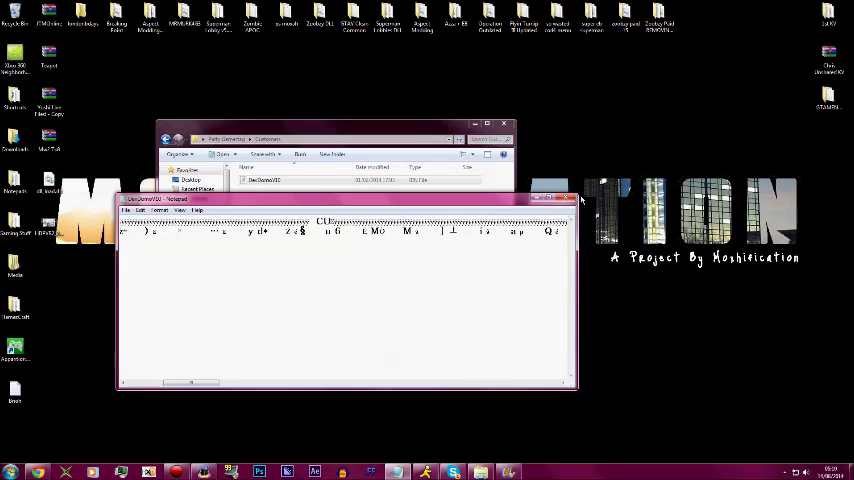
left_click(581, 200)
left_click(230, 139)
- Launch Bob's Poop Tools.exe, minimize the folder window, centre the tool, and connect to the console
left_click(258, 209)
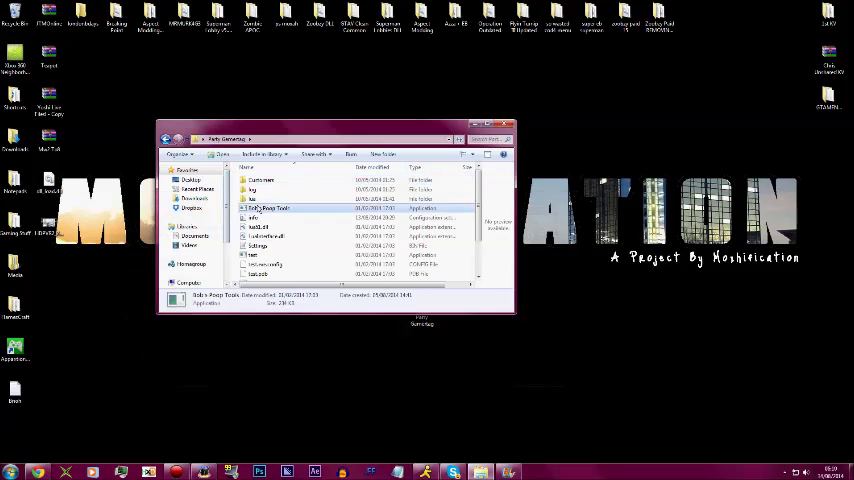
double_click(258, 209)
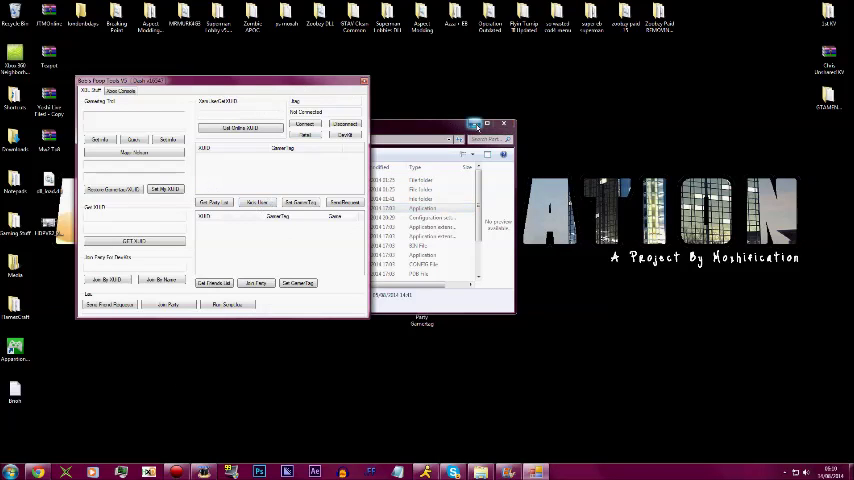
left_click(477, 124)
left_click_drag(242, 84, 624, 131)
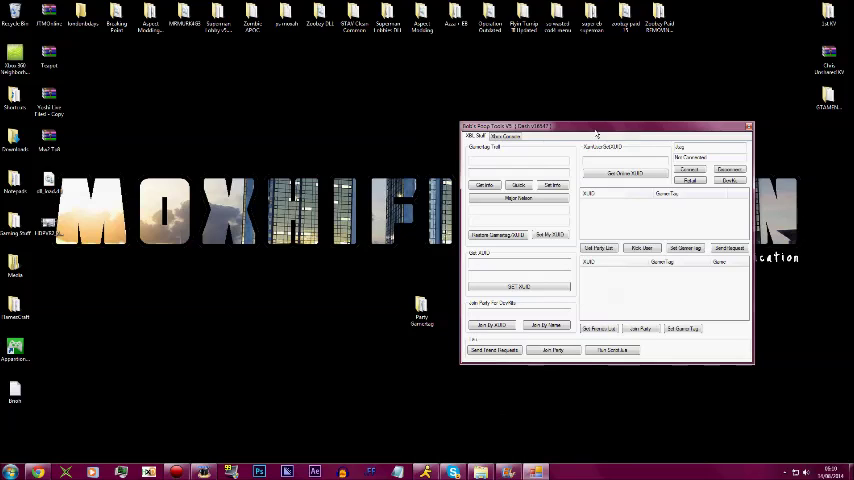
left_click_drag(624, 131, 375, 124)
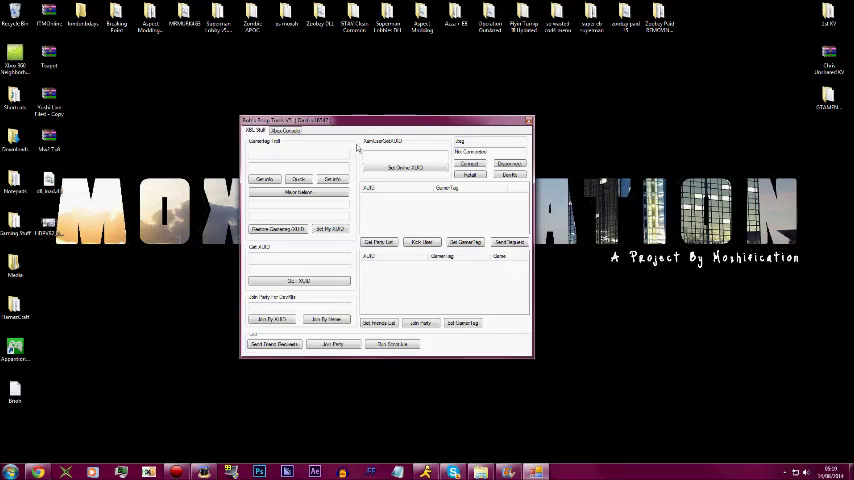
left_click(470, 163)
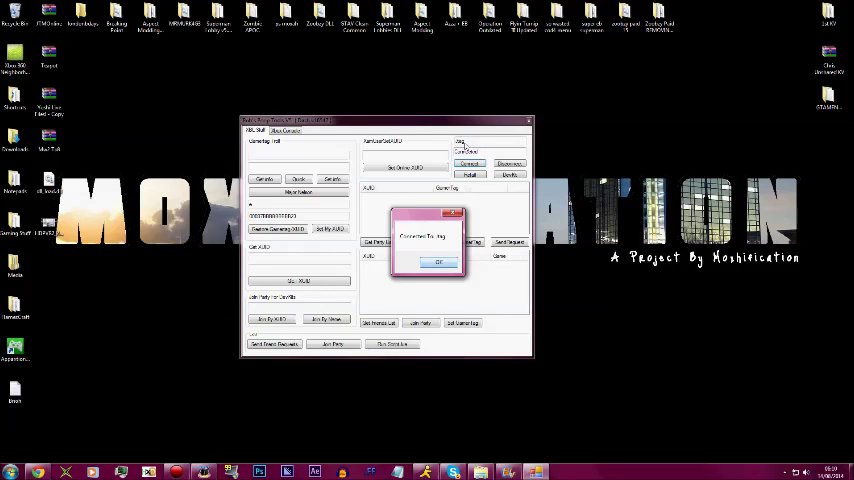
- Dismiss the Connected message and place the cursor in the gamertag lookup field
left_click(439, 265)
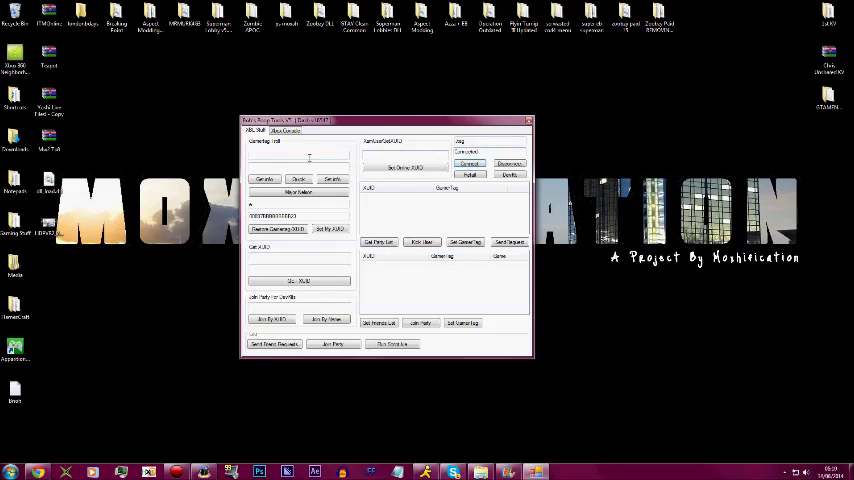
left_click(300, 257)
type("udd")
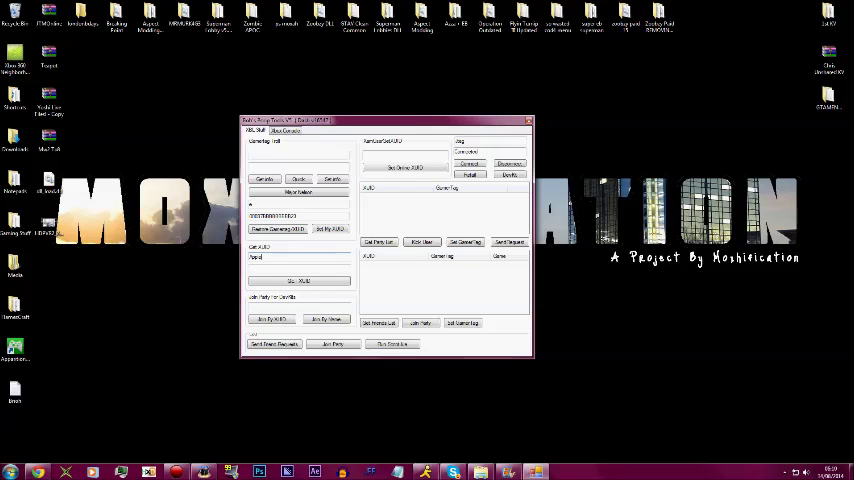
- Retrieve the gamertag's XUID, edit the gamertag, and look up its XUID again
left_click(299, 280)
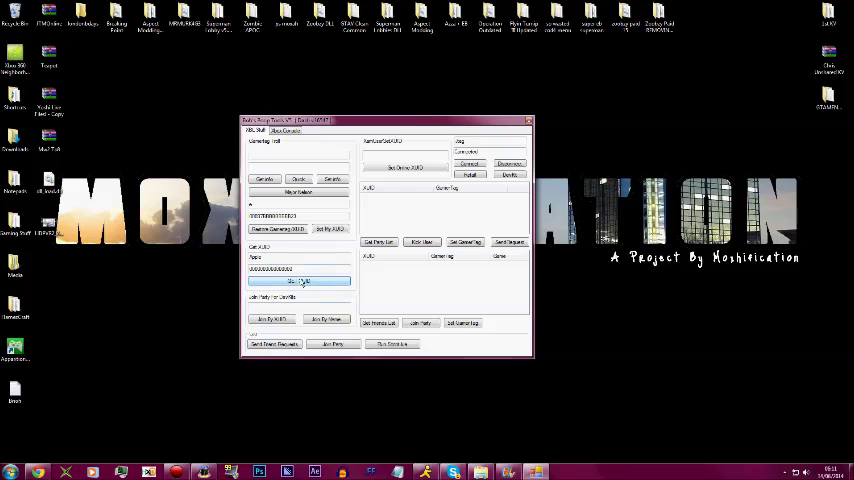
left_click(299, 257)
type("haha haha")
left_click(283, 281)
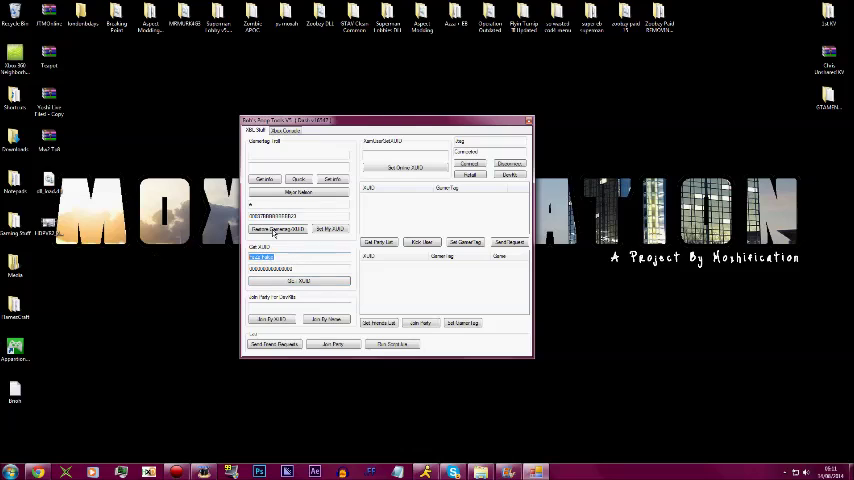
left_click(386, 155)
- Paste the looked-up XUID and the new gamertag into their entry boxes
key("ctrl+v")
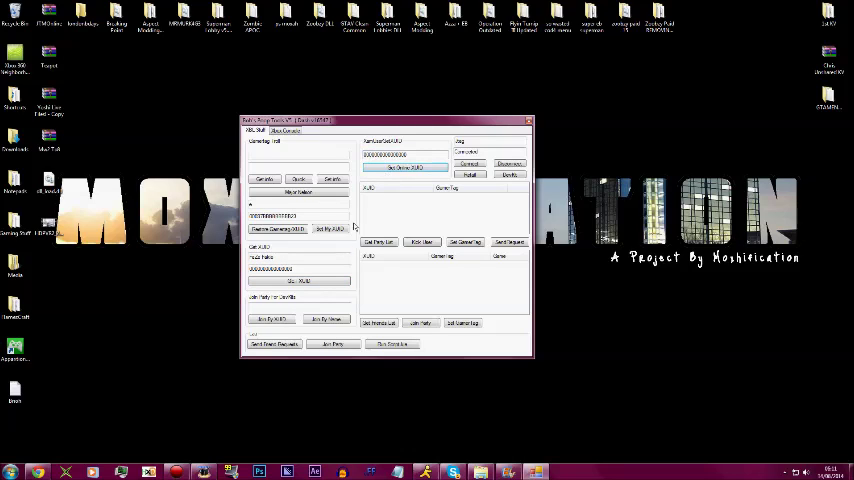
left_click(282, 155)
type("FaZe Fakie")
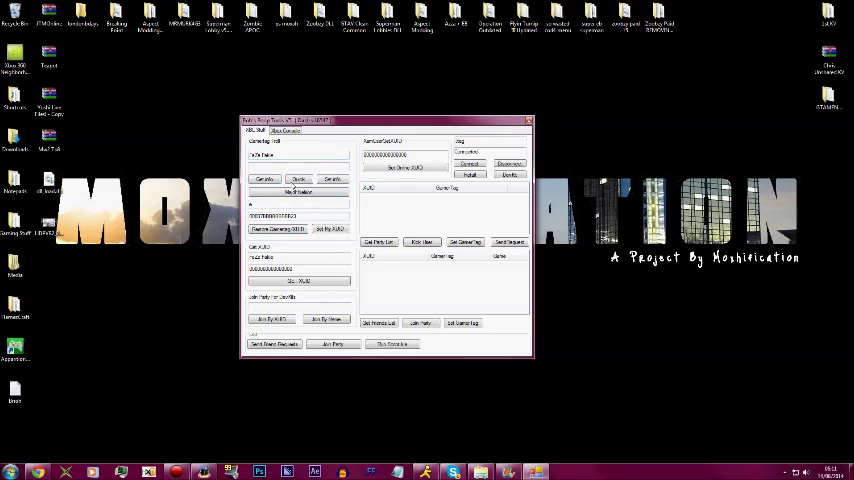
left_click(264, 179)
double_click(256, 155)
- Apply the new gamertag with Set Info and dismiss the confirmation
left_click(299, 179)
left_click(299, 179)
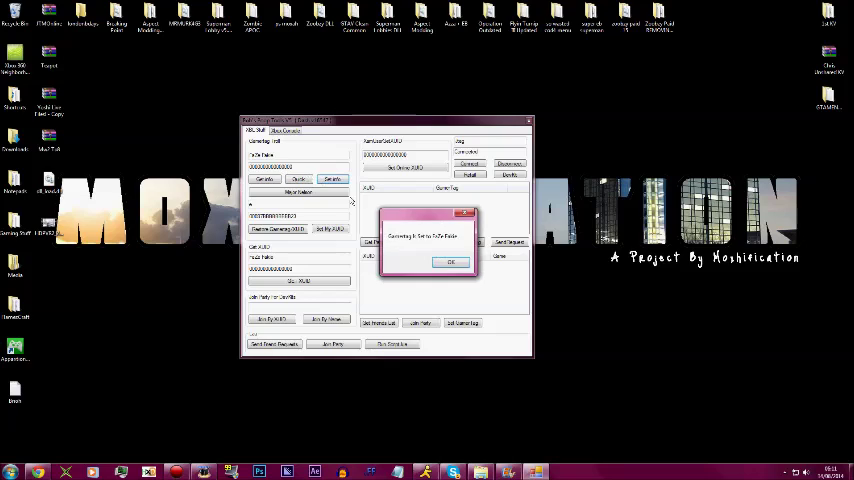
left_click(420, 265)
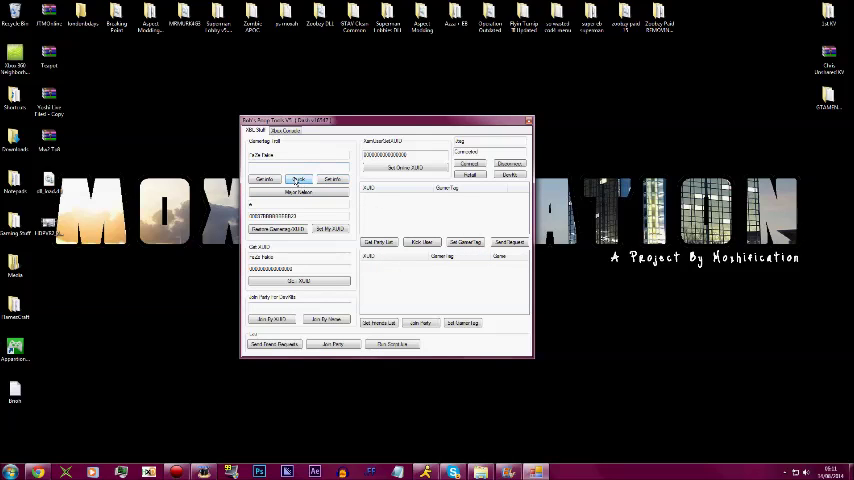